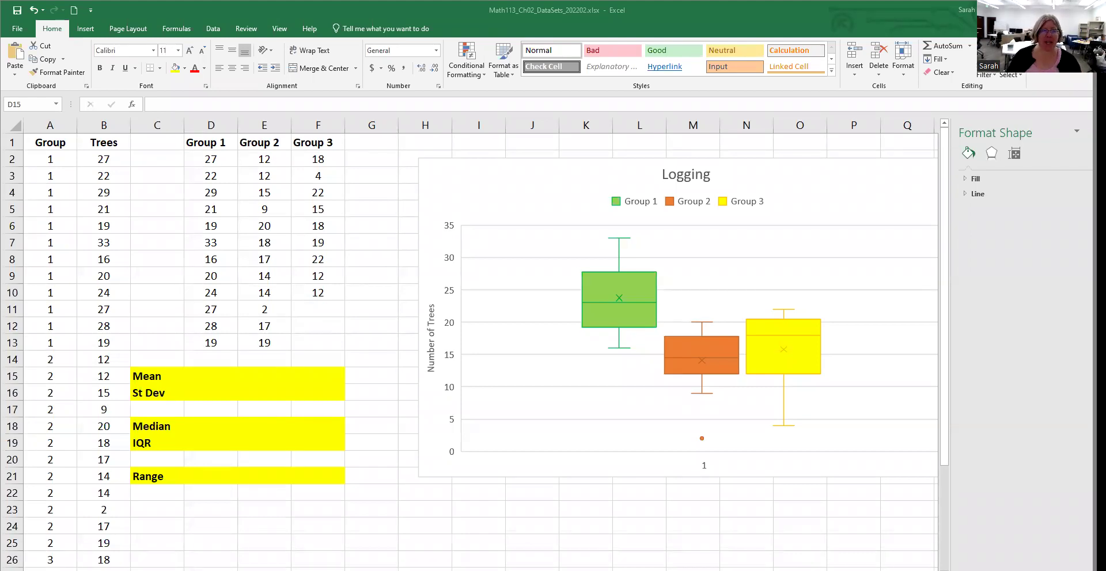
- Enter =AVERAGE(D2:D13) in D15 for Group 1's mean (23.75), then start =STDEV over D2:D13 in D16
left_click(206, 374)
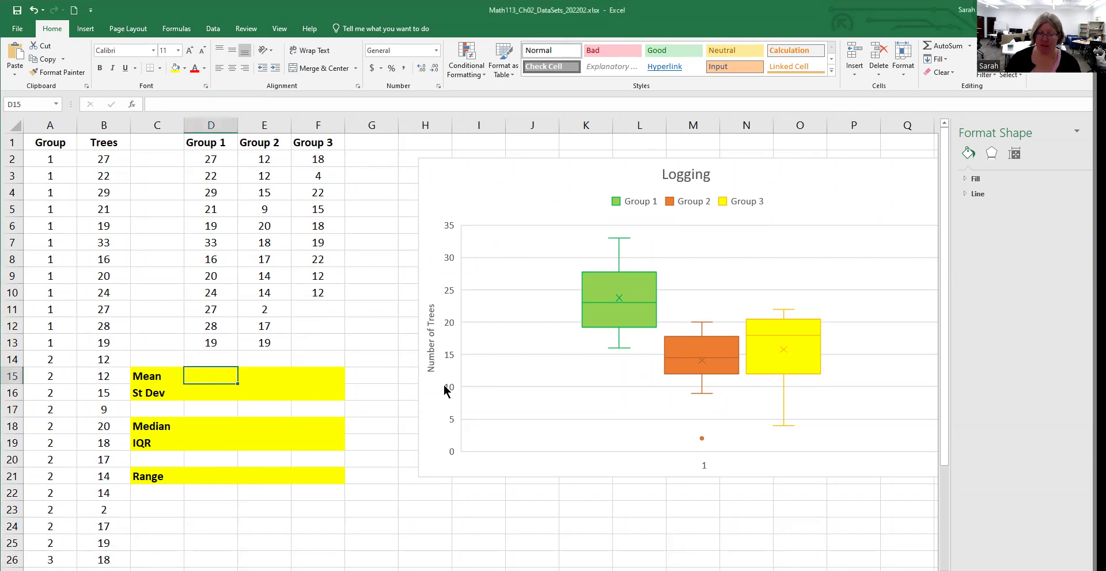
type("=")
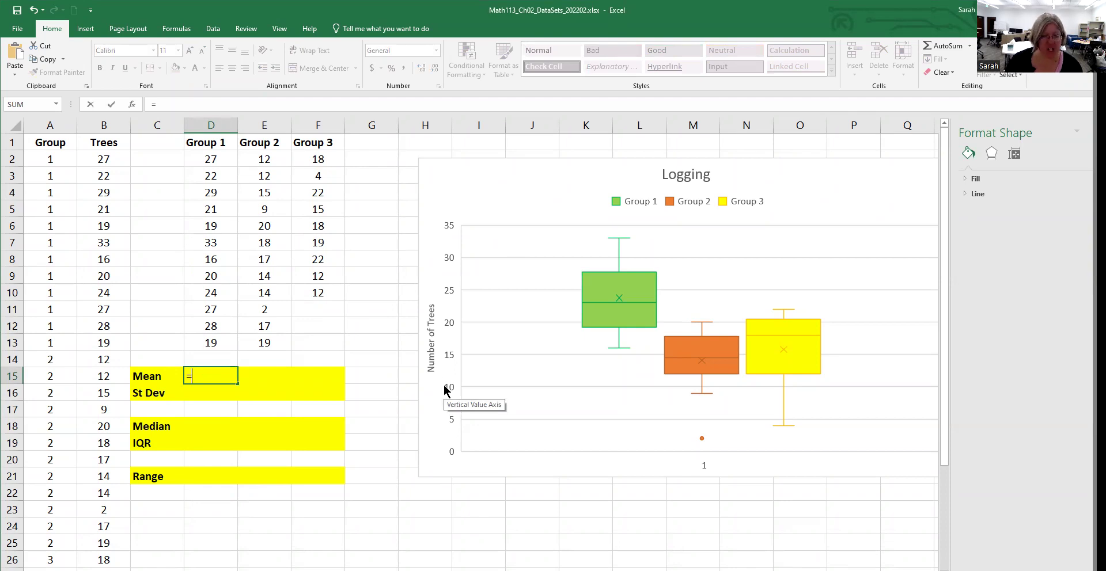
type("average(")
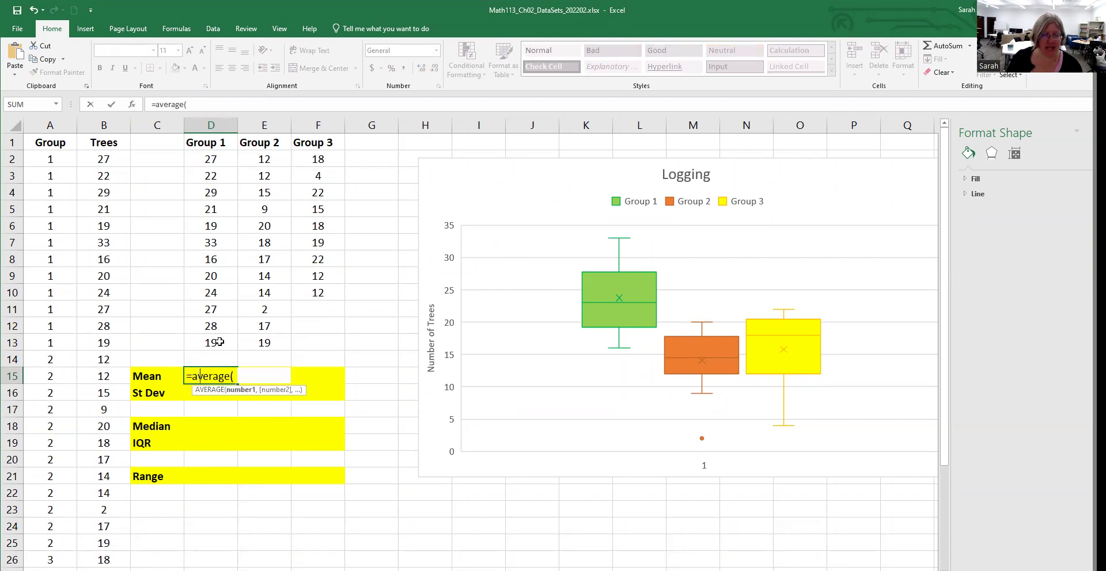
type("d2:d13)")
key("Return")
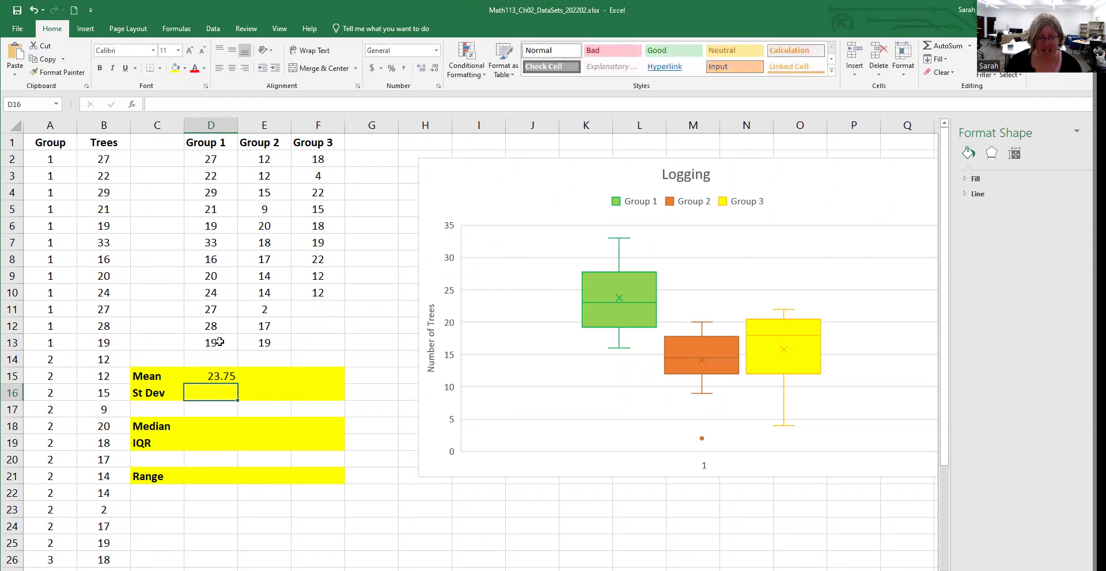
type("=s")
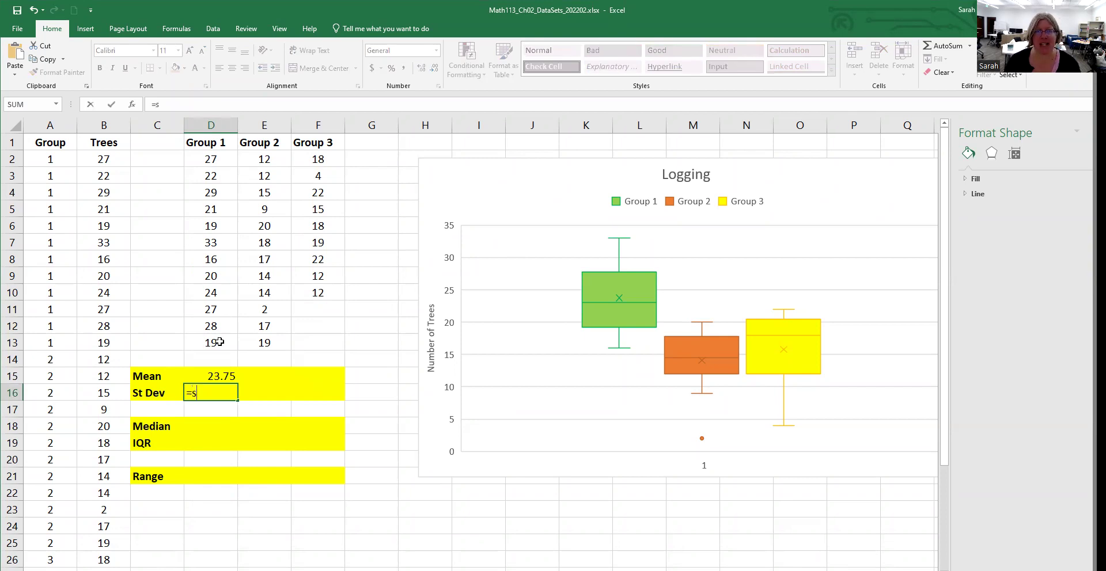
type("tdev")
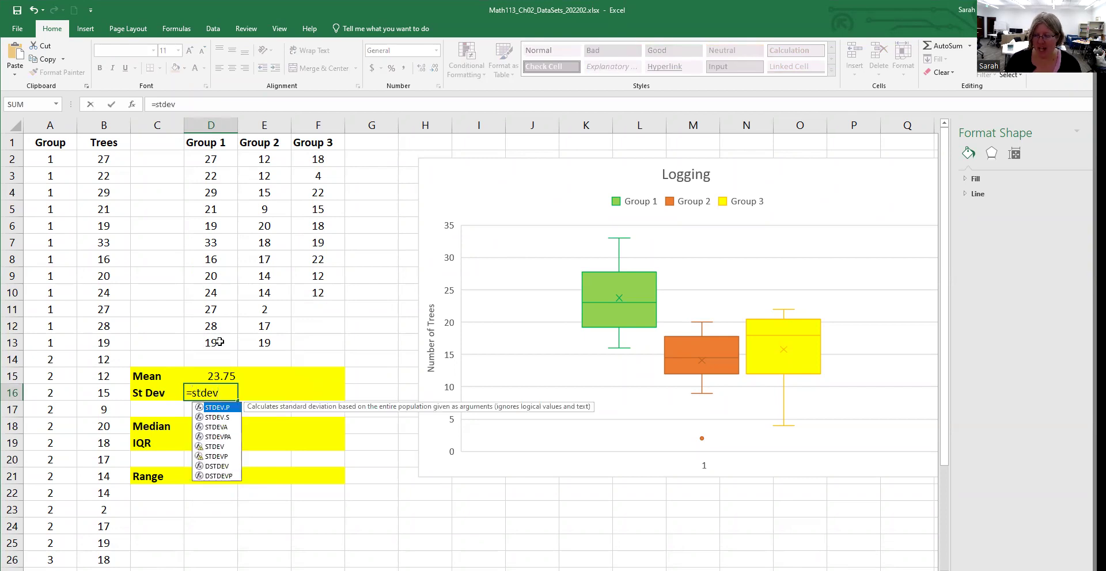
type("(")
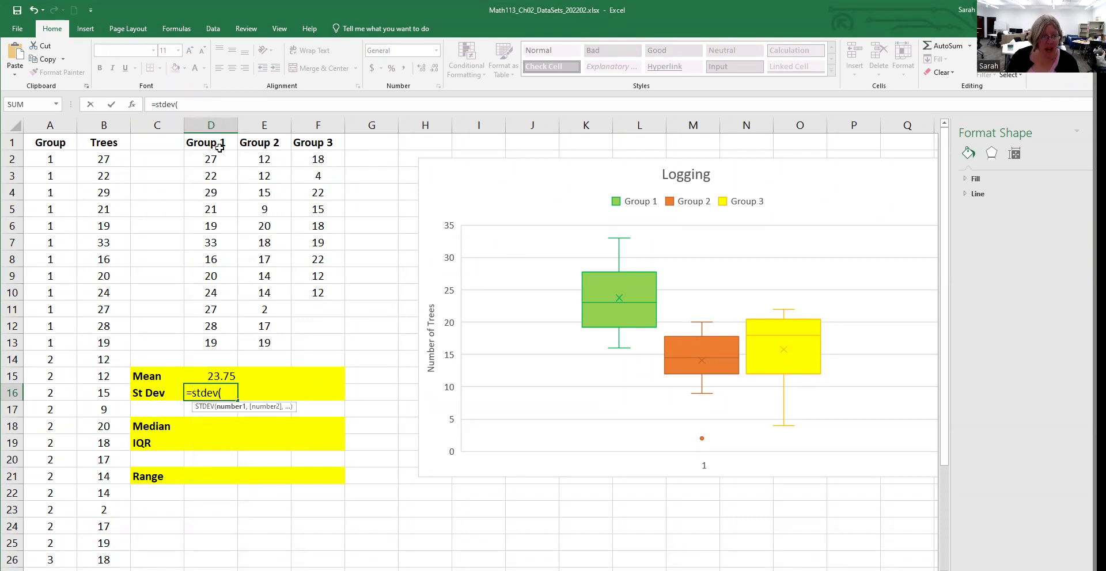
left_click_drag(217, 165, 219, 341)
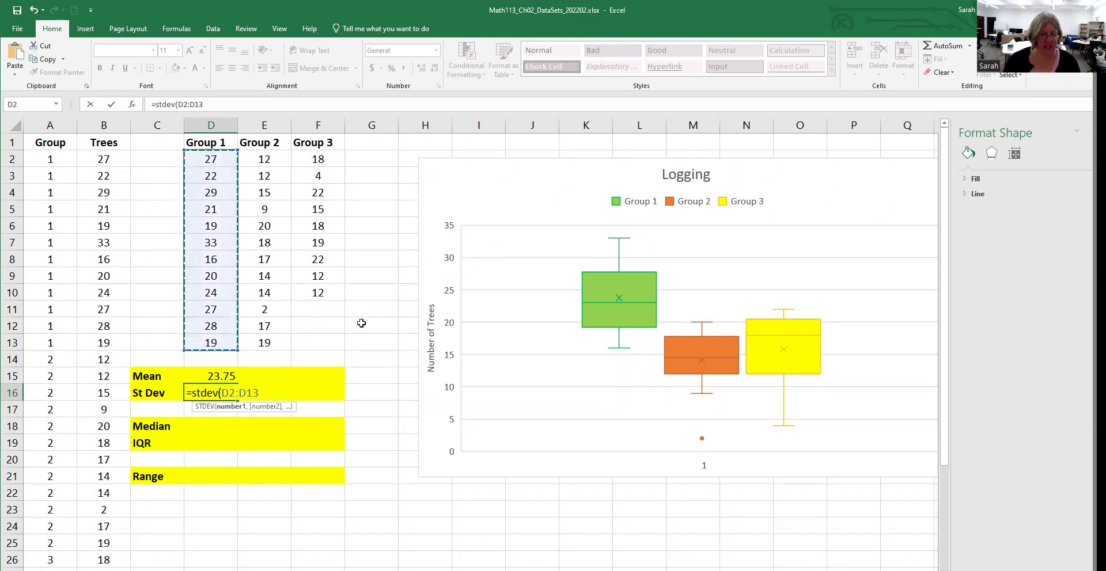
- Finish Group 1's standard deviation (5.06548) and compute its median (23) over D2:D13
key("Return")
key("Return")
type("=")
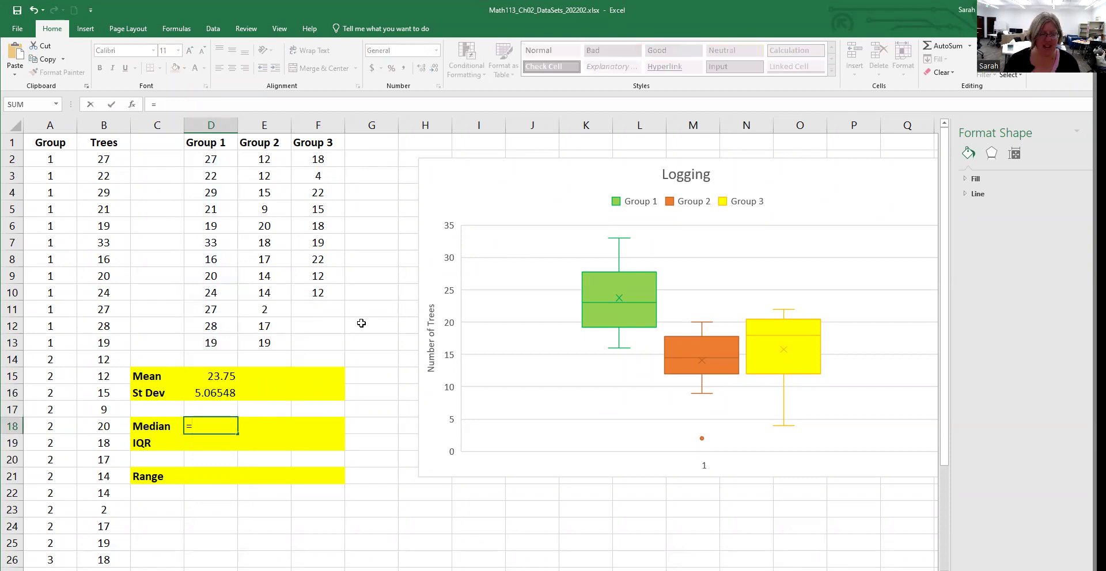
type("median(")
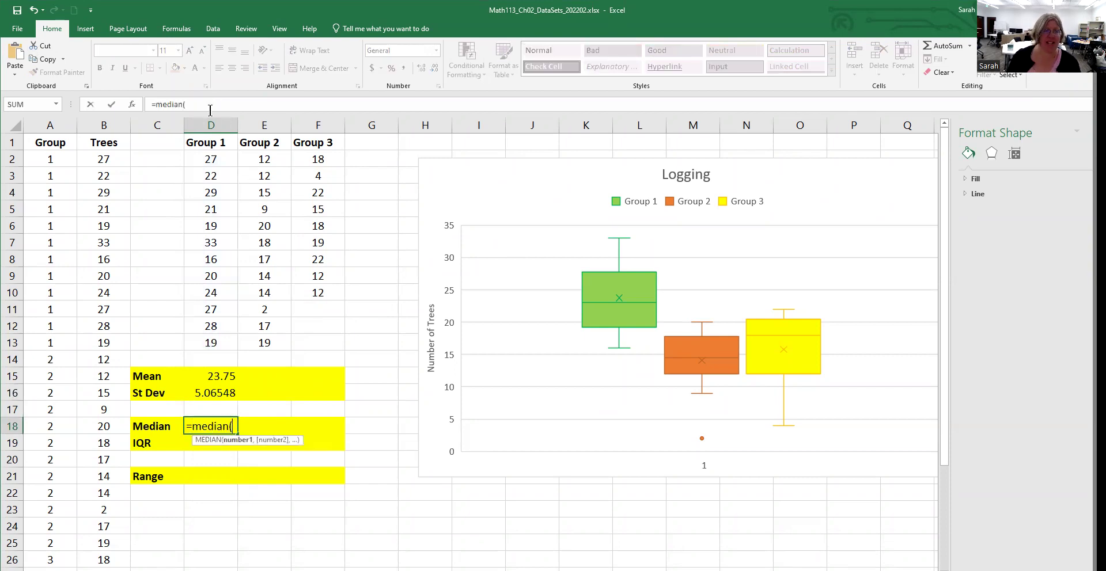
left_click_drag(218, 163, 218, 348)
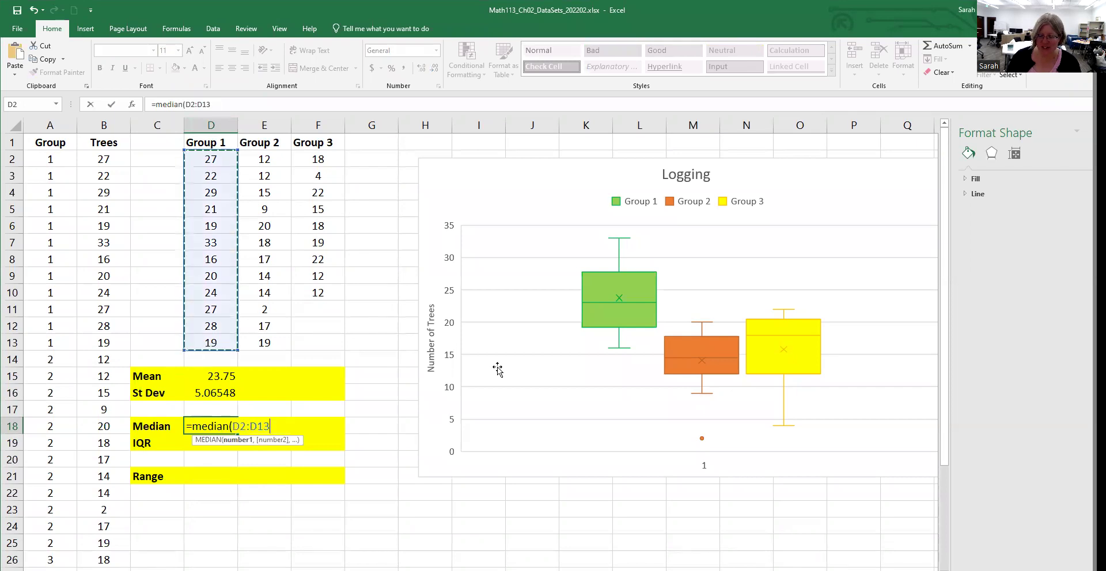
key("Return")
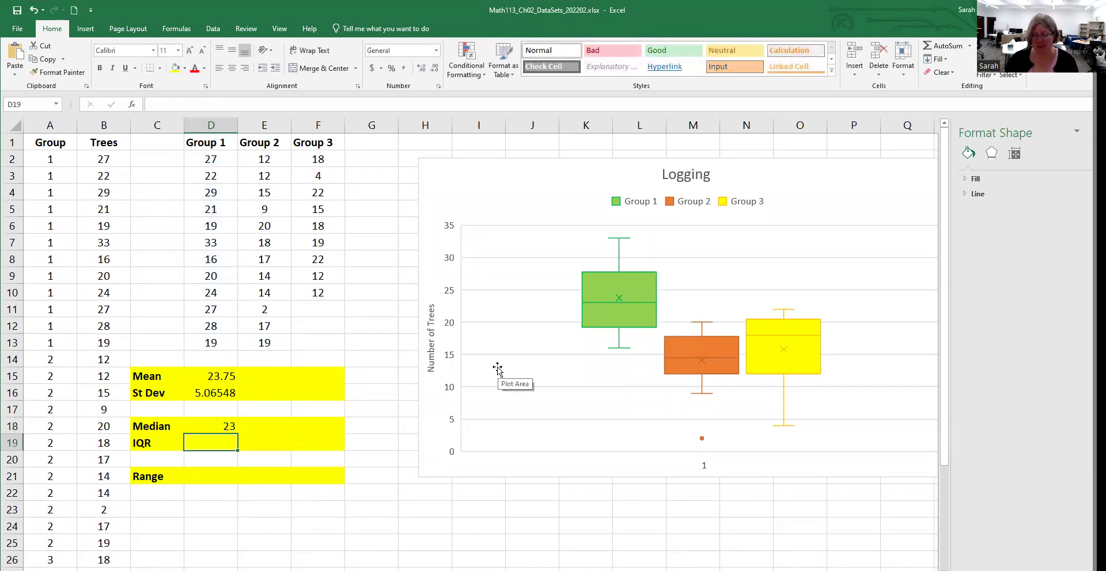
- Enter =QUARTILE(D2:D13,3)-QUARTILE(D2:D13,1) in D19 for Group 1's IQR of 7.5
type("=")
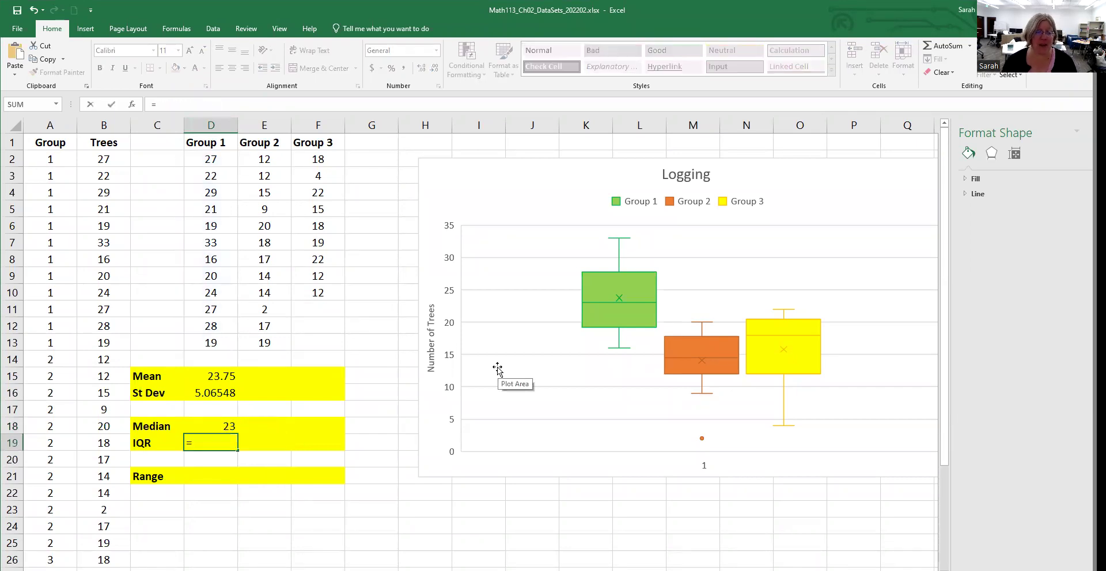
type("qu")
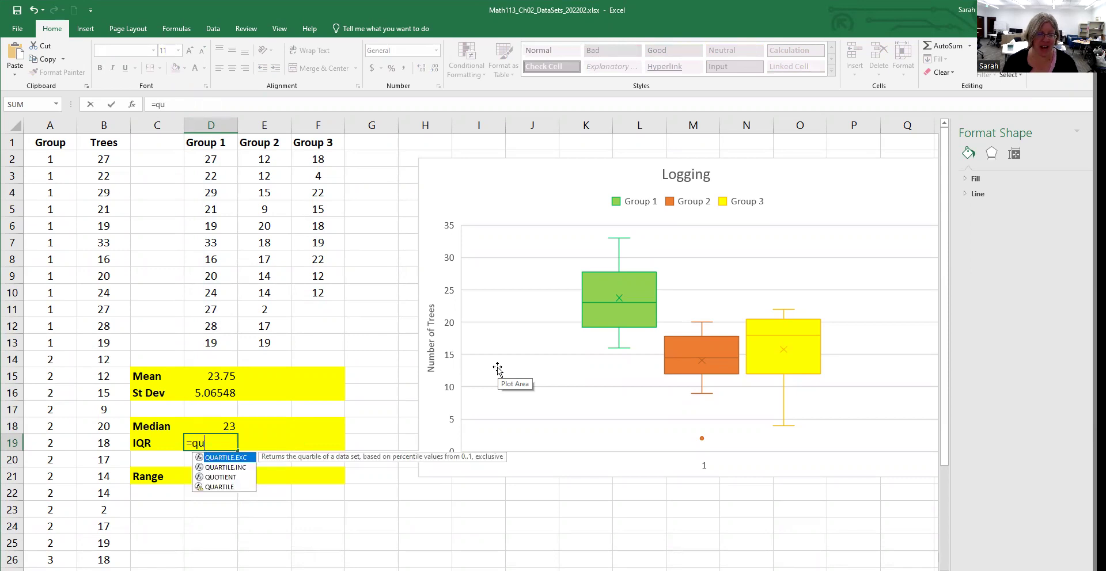
type("artile(")
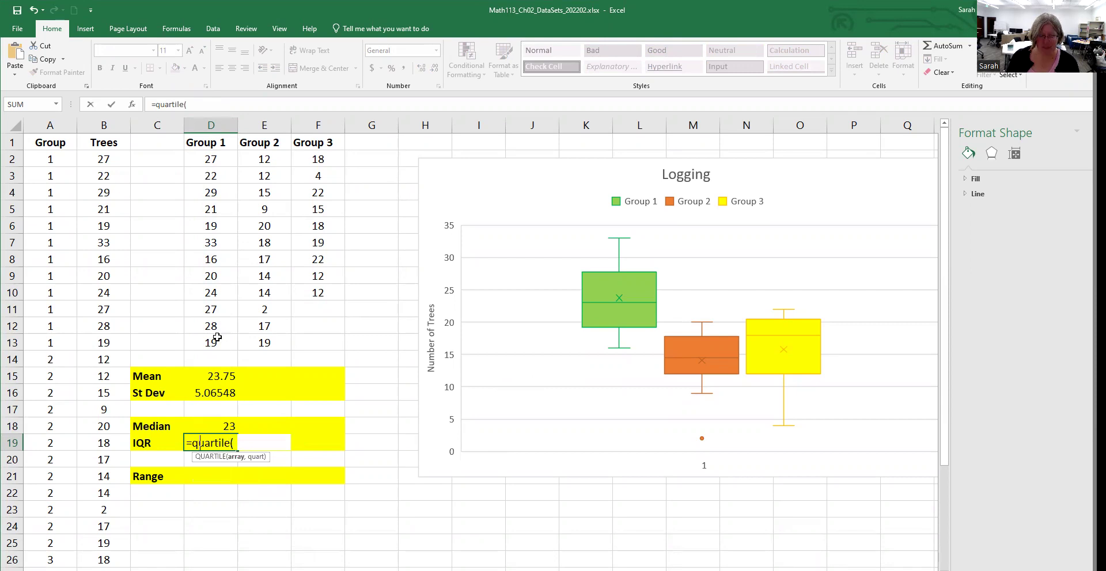
left_click_drag(211, 158, 216, 339)
type(",3")
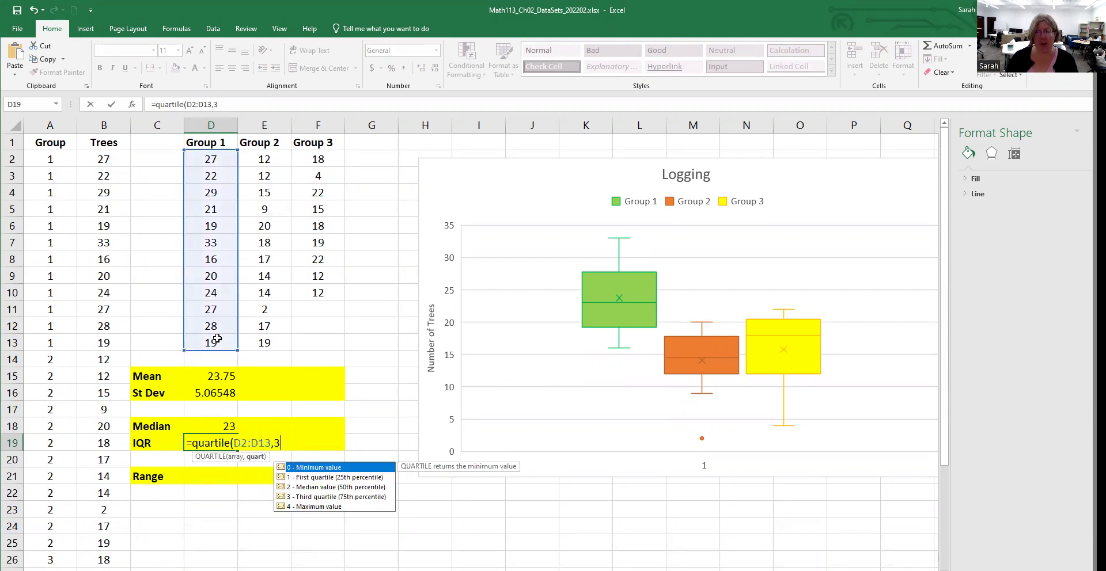
type(")")
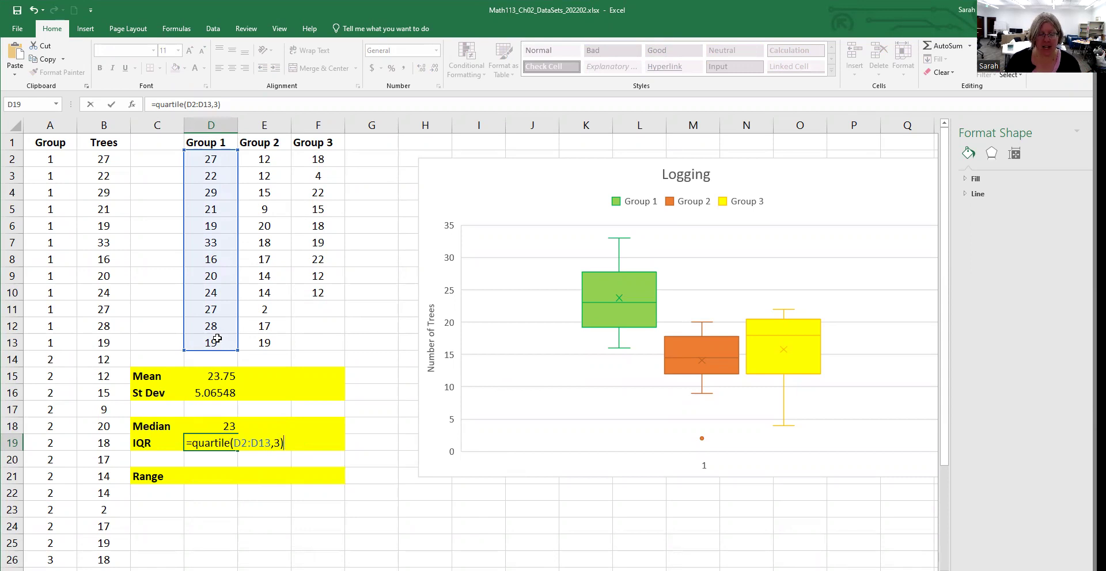
type("-")
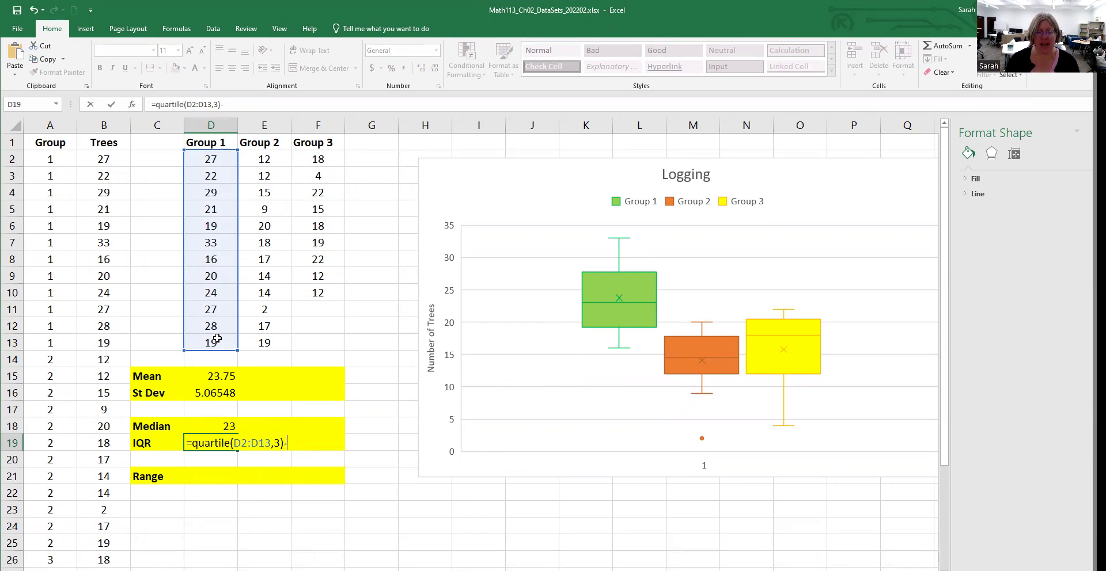
type("quartile")
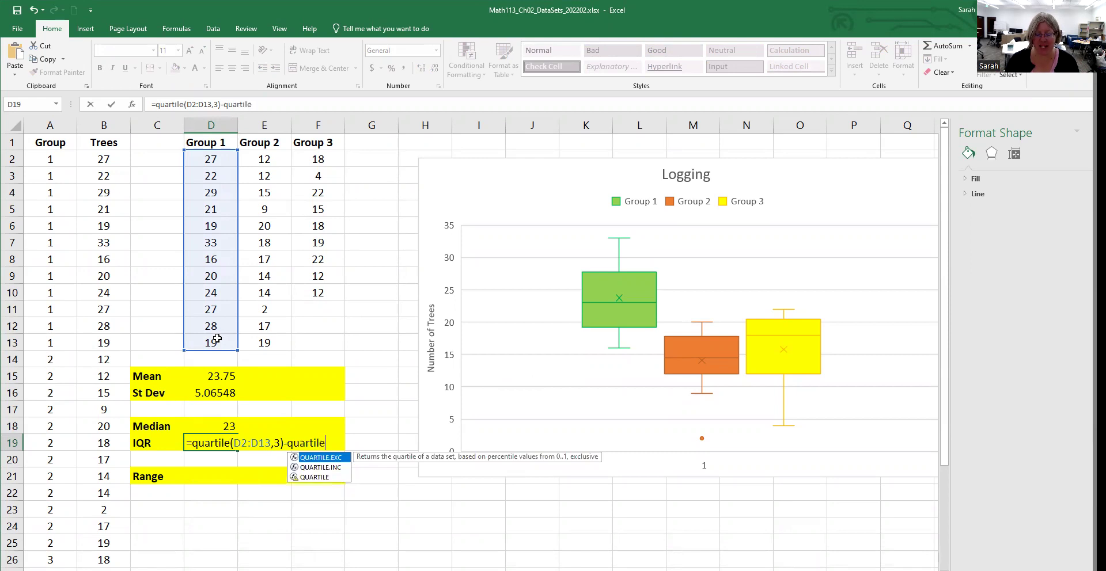
type("(")
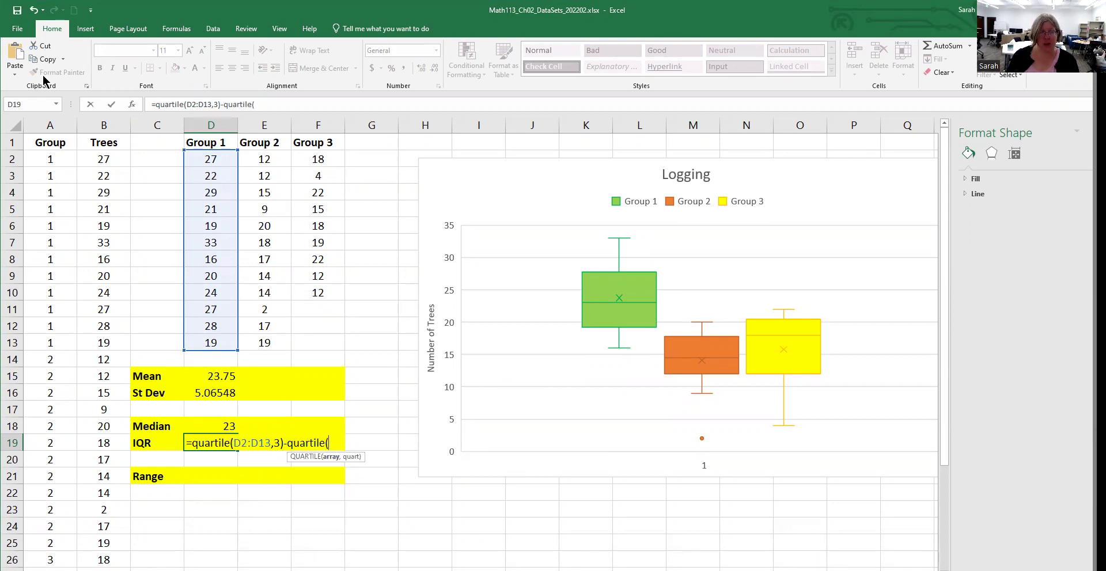
left_click(213, 160)
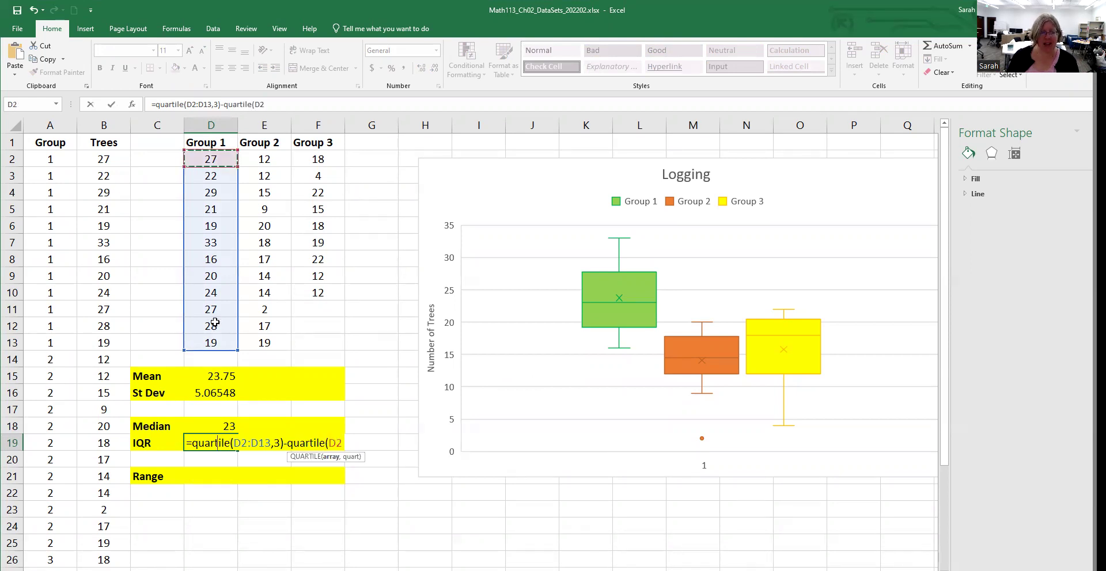
left_click(215, 344, "shift")
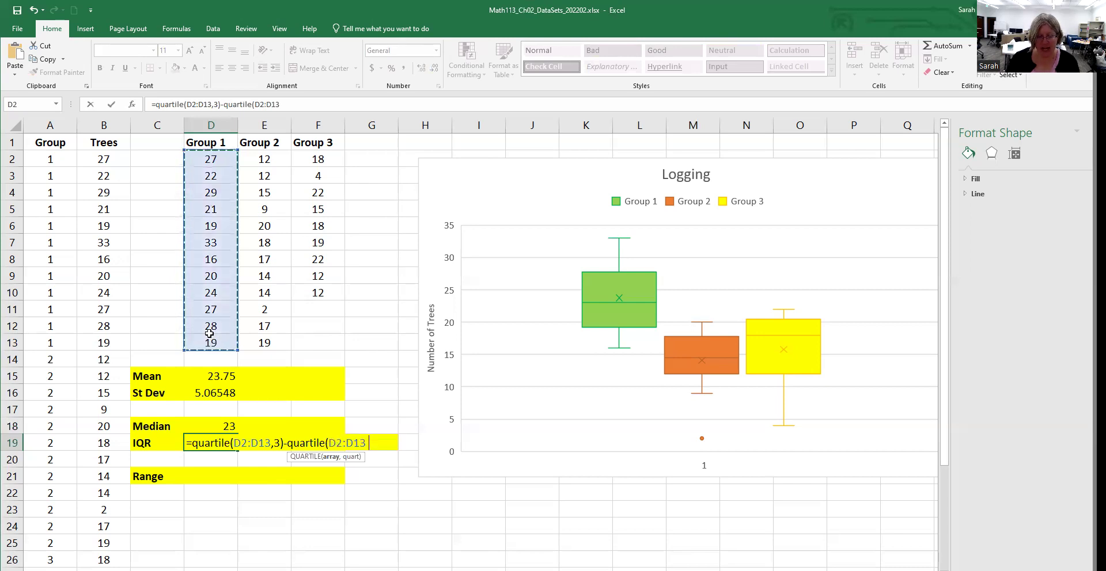
type(",1")
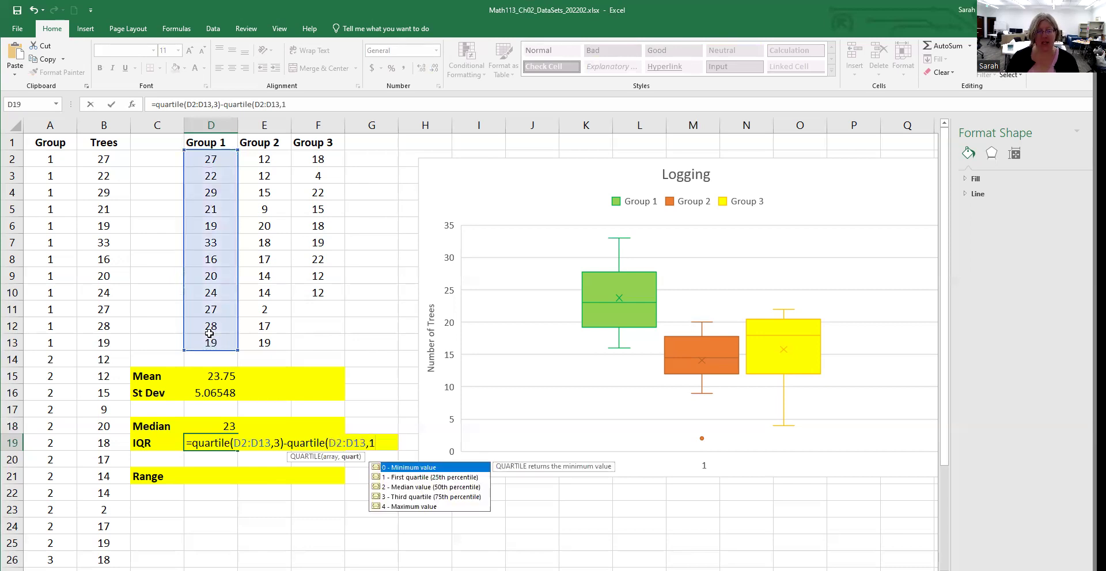
type(")")
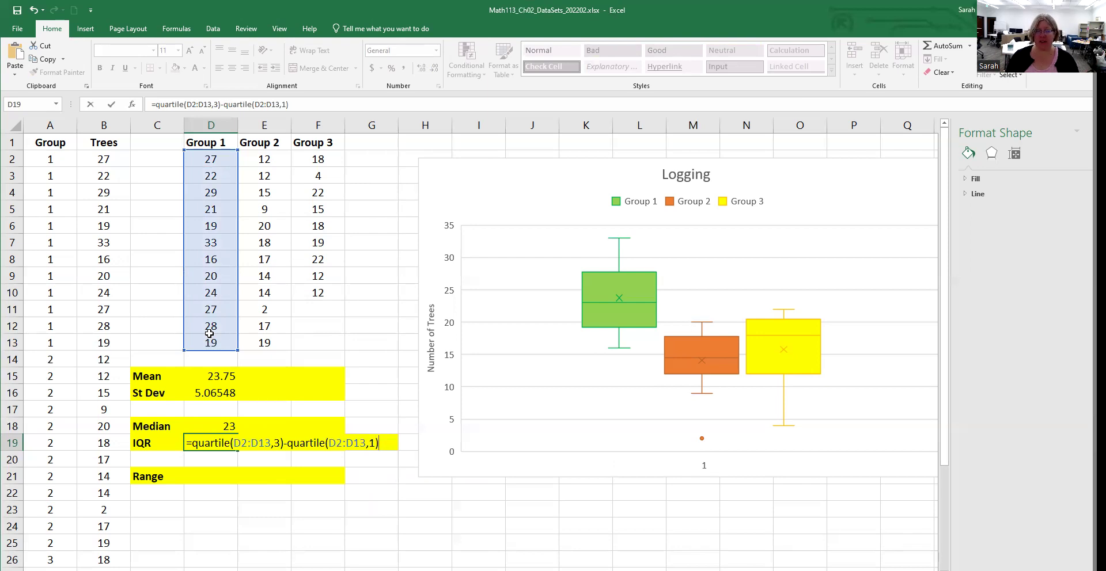
key("Return")
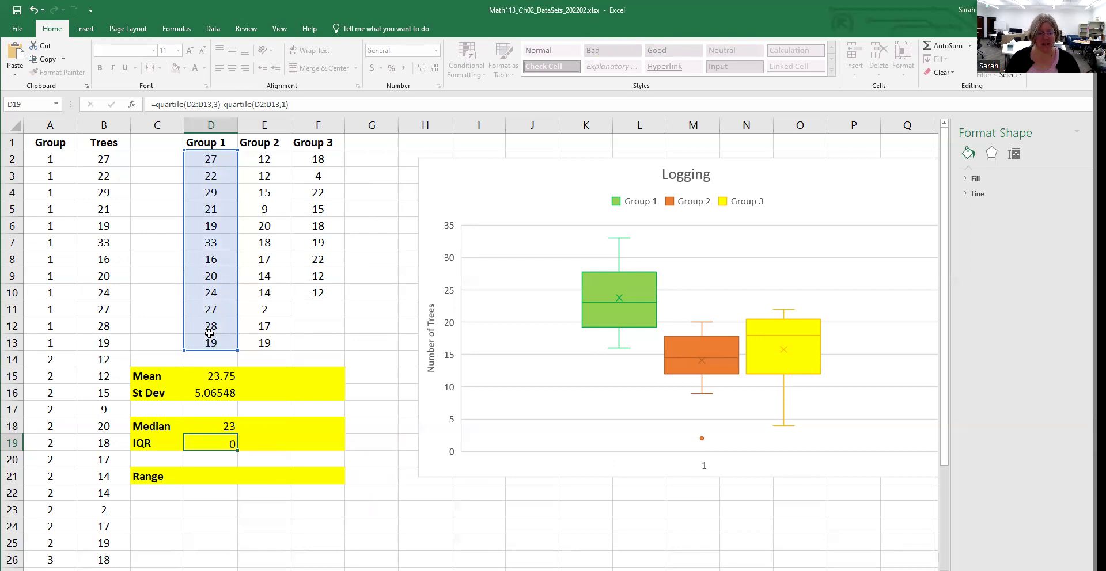
- Enter =MAX(D2:D13)-MIN(D2:D13) in D21, giving Group 1 a range of 17
key("Down")
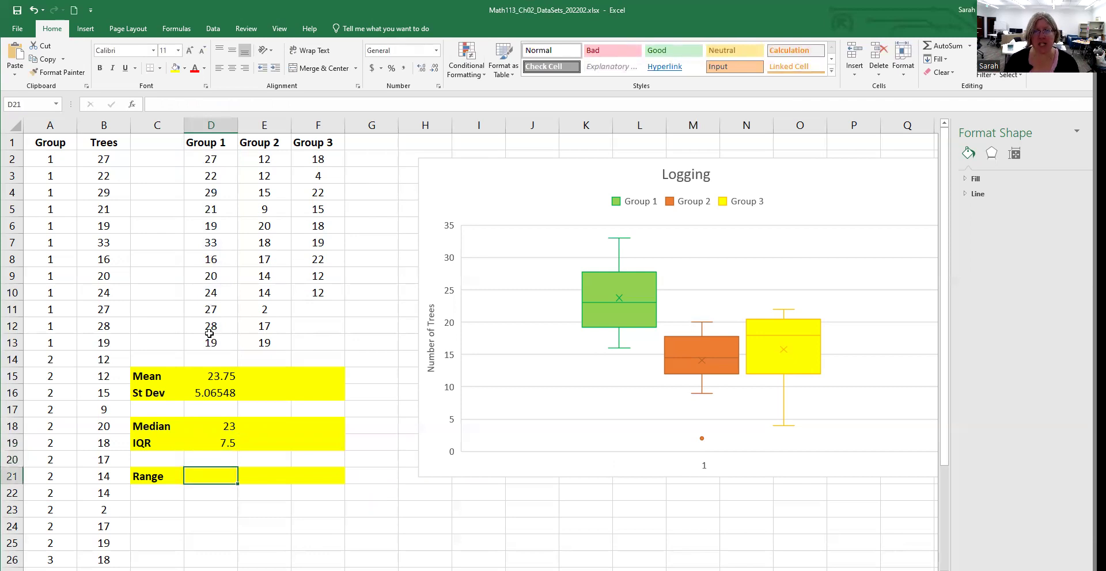
type("=M")
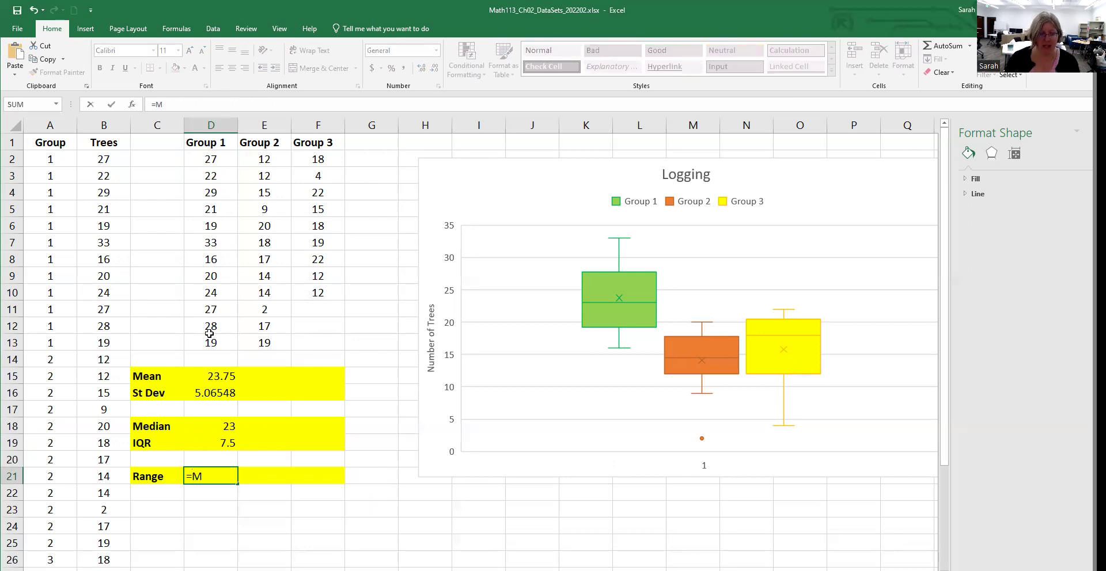
type("AX(")
left_click(216, 158)
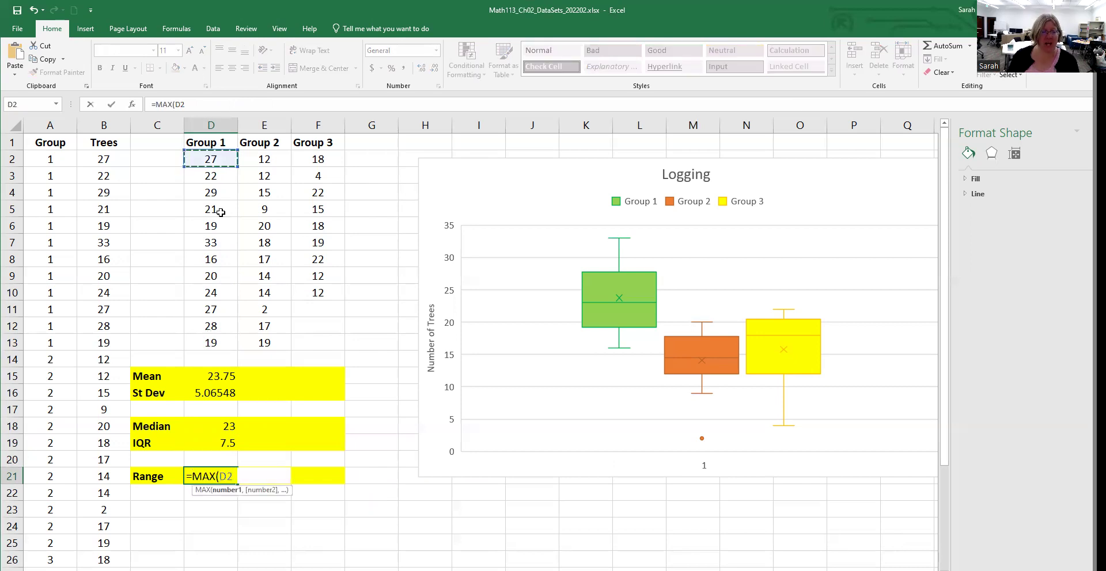
left_click(221, 337, "shift")
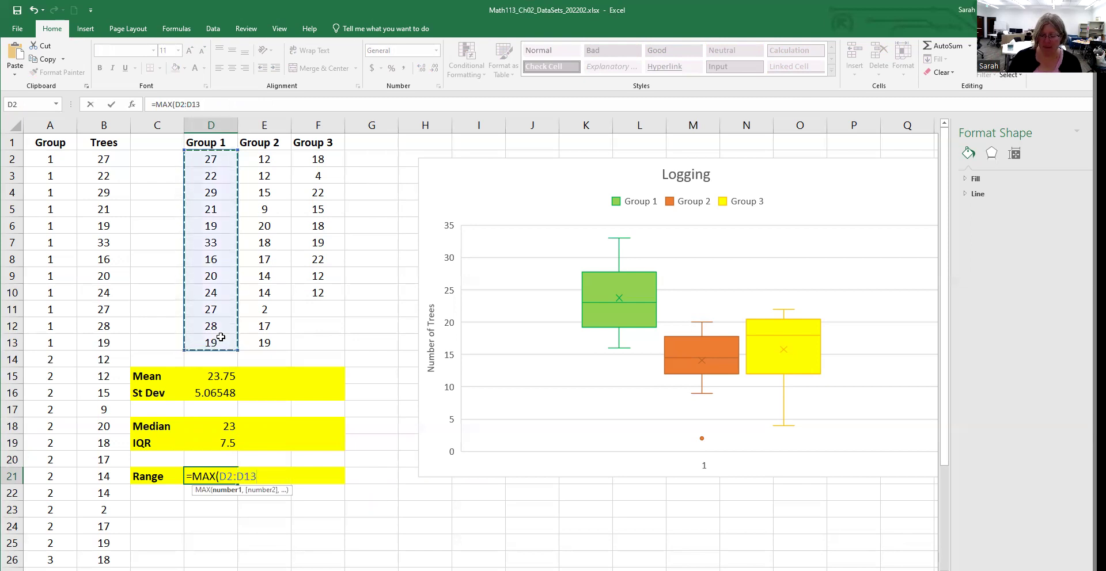
type(")")
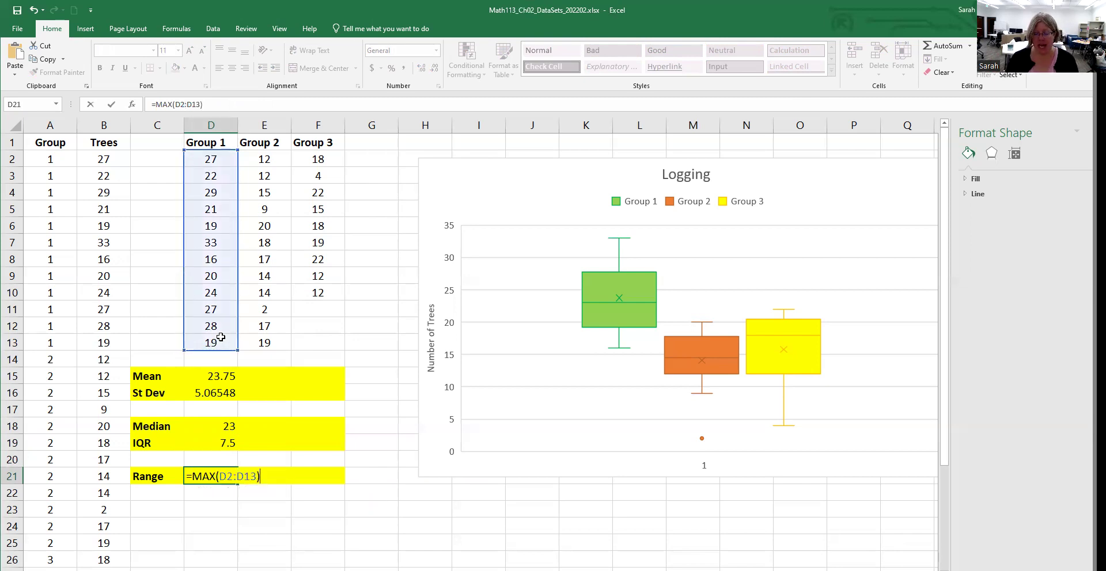
type("-")
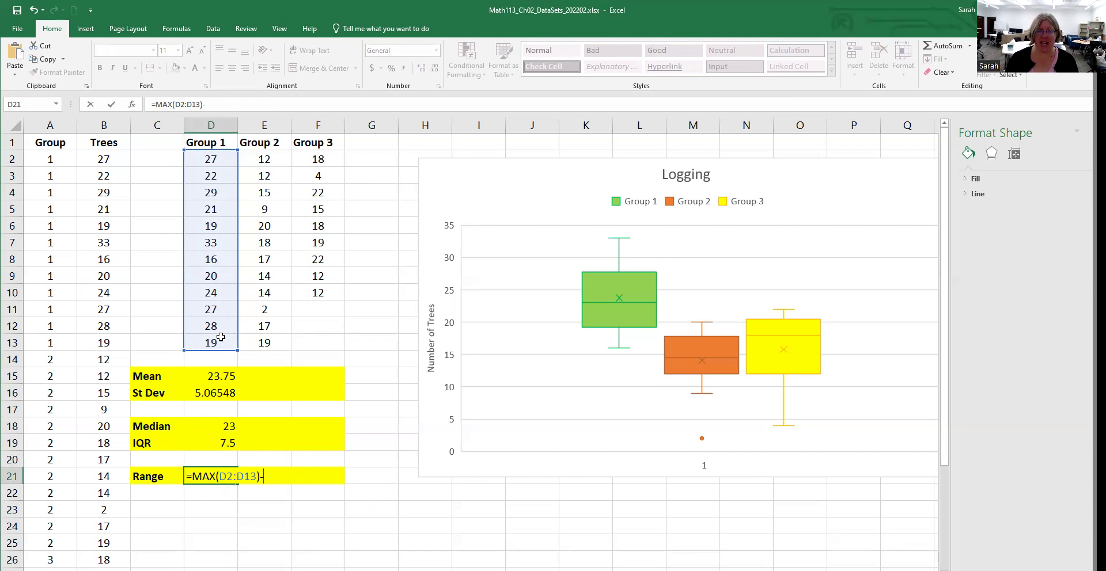
type("MIN")
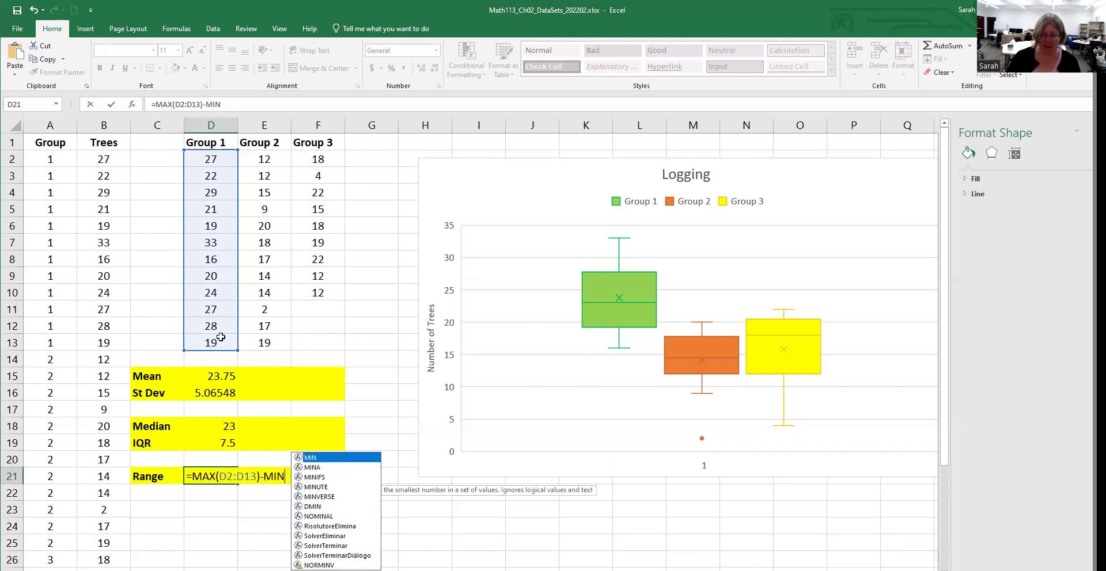
type("(")
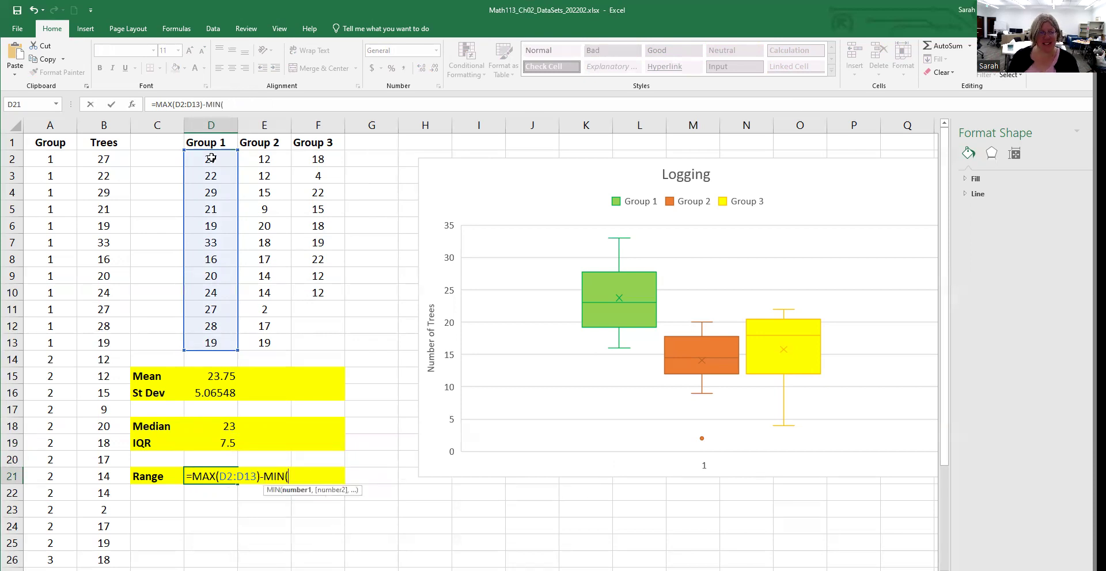
left_click_drag(215, 197, 219, 335)
type(")")
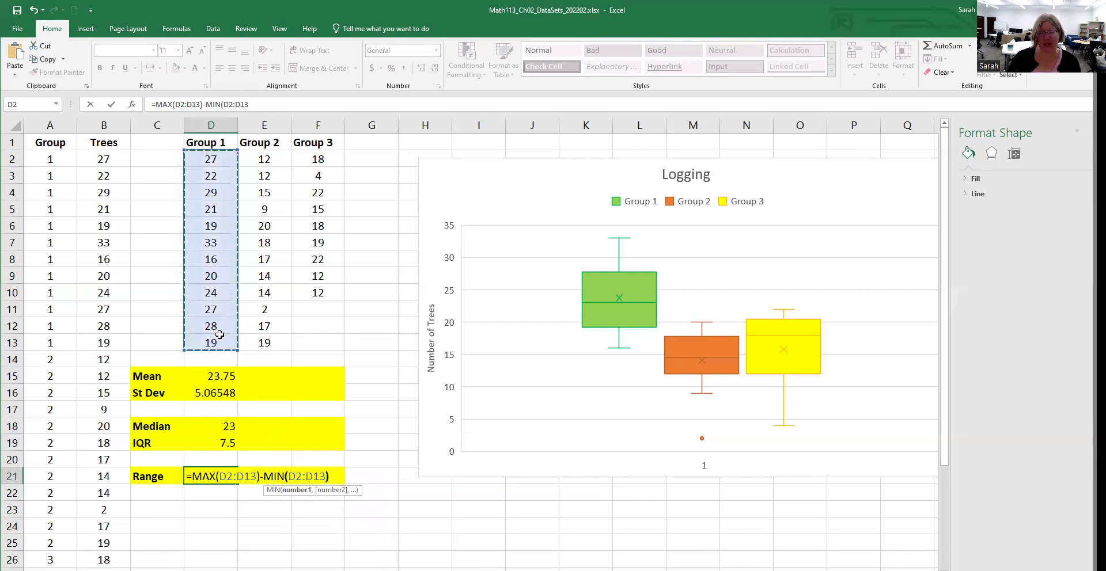
key("Return")
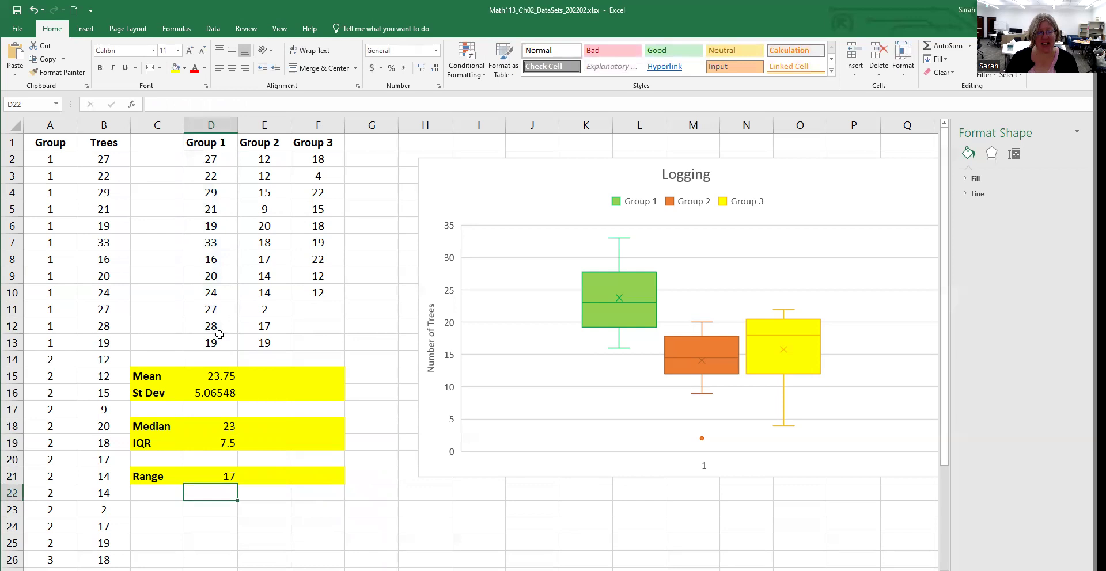
- Fill the D15:D21 summary formulas right into columns E and F for Groups 2 and 3
left_click_drag(217, 371, 339, 487)
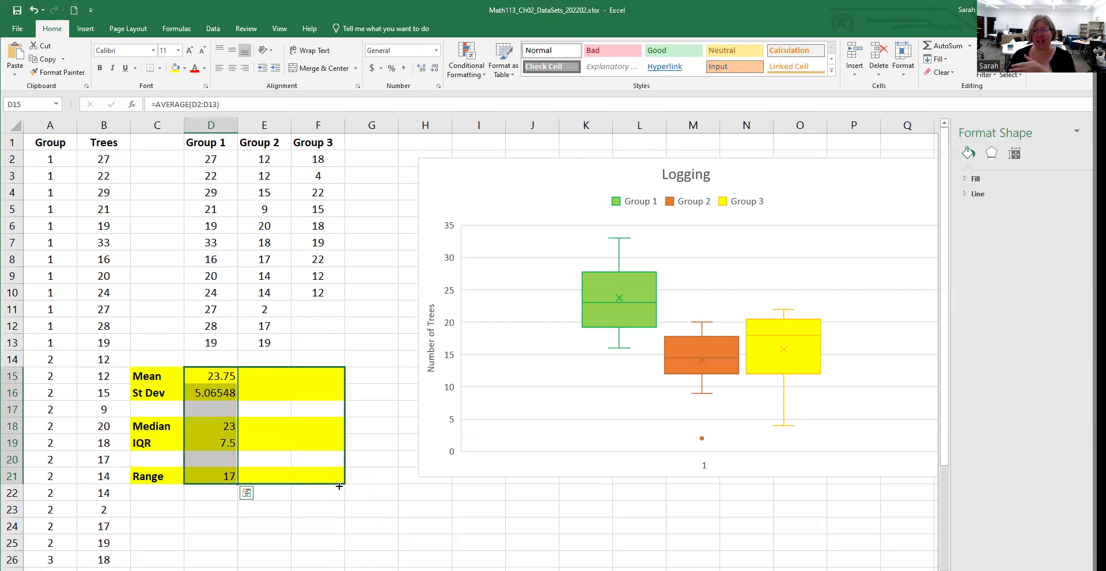
left_click_drag(339, 487, 339, 487)
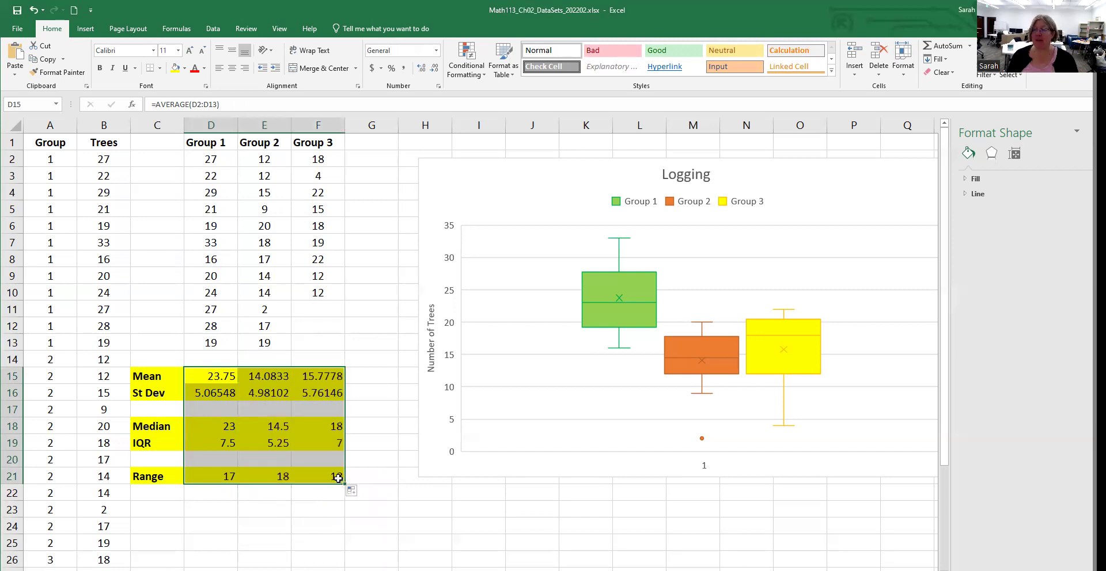
left_click(367, 464)
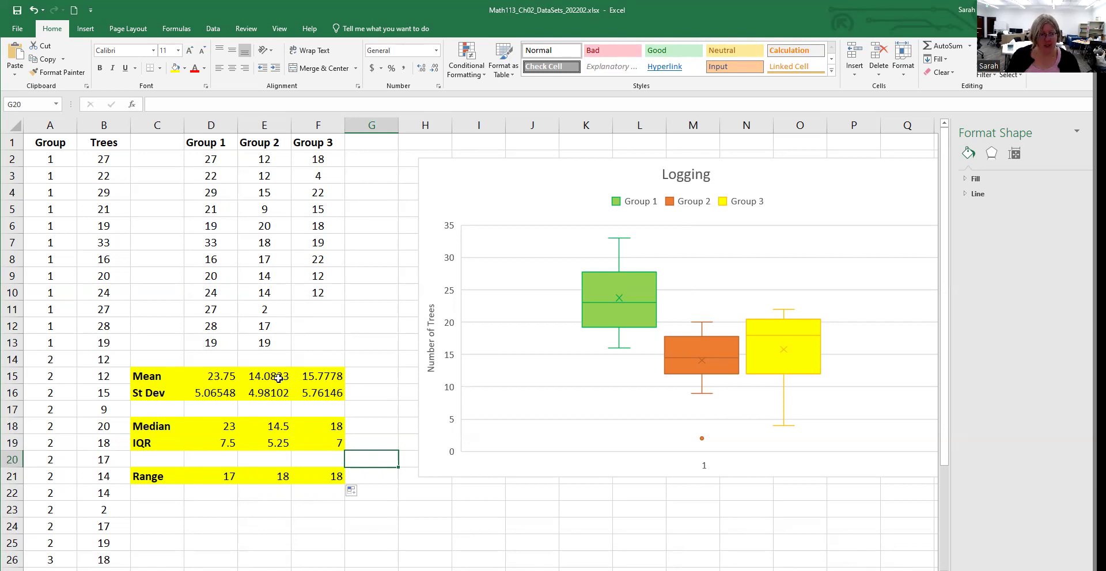
- Shade Group 2's mean and SD cells (E15:E16) green
left_click_drag(271, 377, 268, 394)
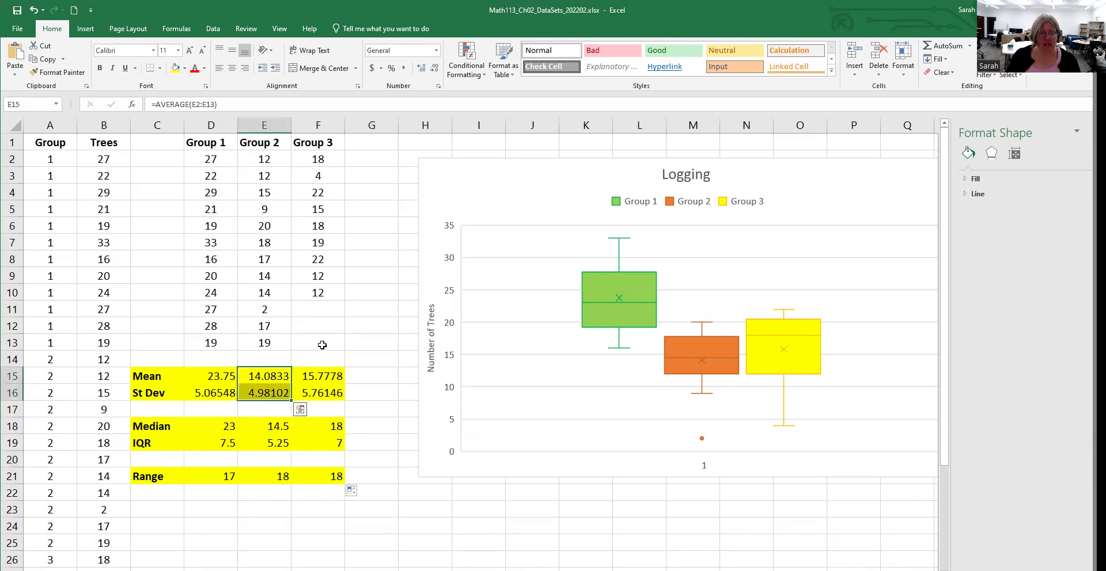
left_click(184, 68)
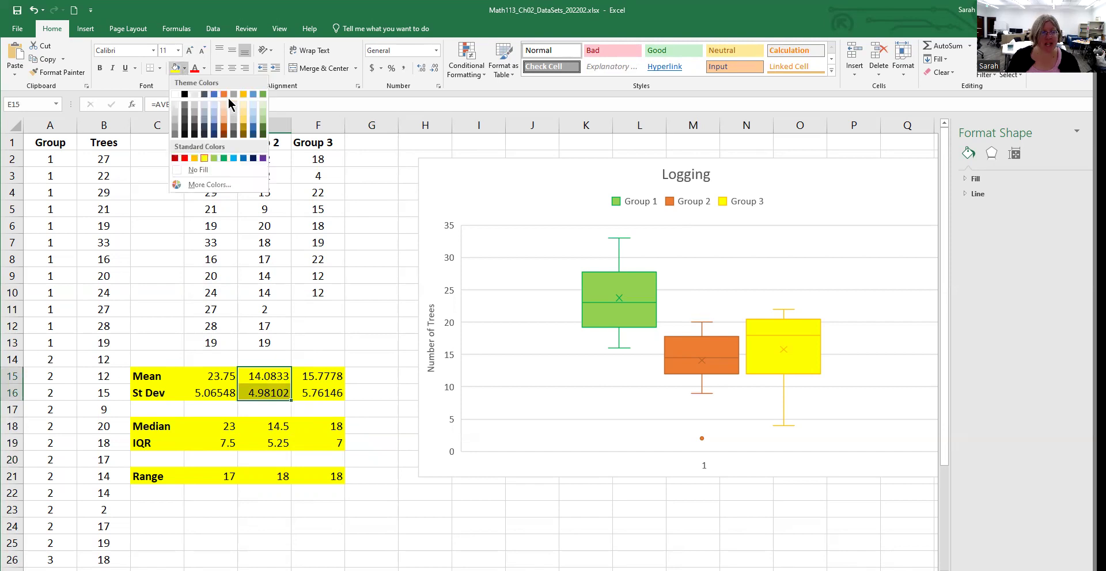
left_click(224, 158)
left_click(354, 293)
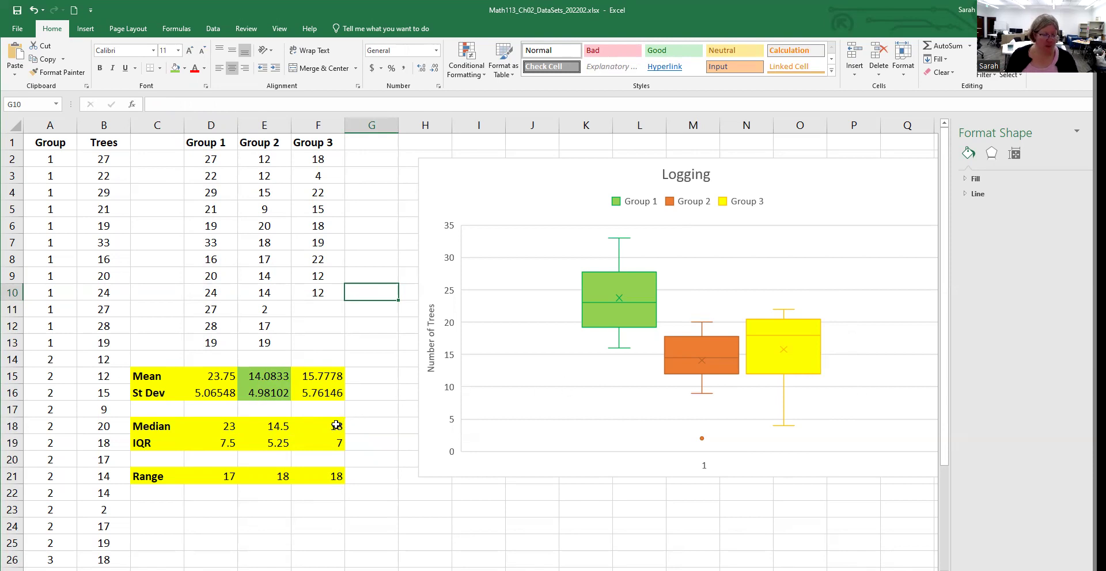
- Apply the same green fill to Group 3's median and IQR cells (F18:F19)
left_click_drag(334, 424, 337, 442)
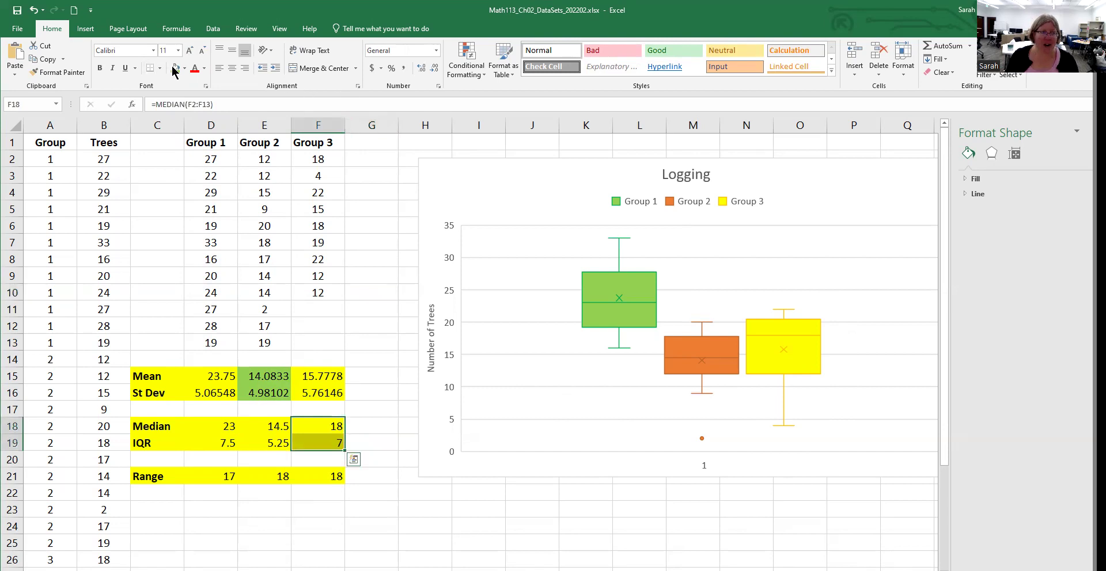
left_click(175, 68)
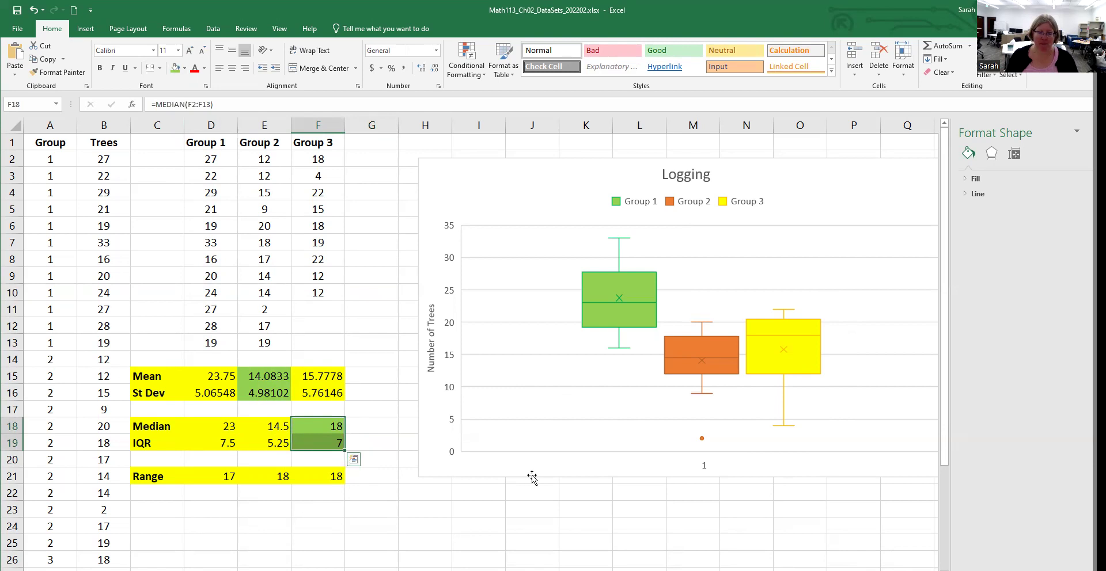
left_click(382, 440)
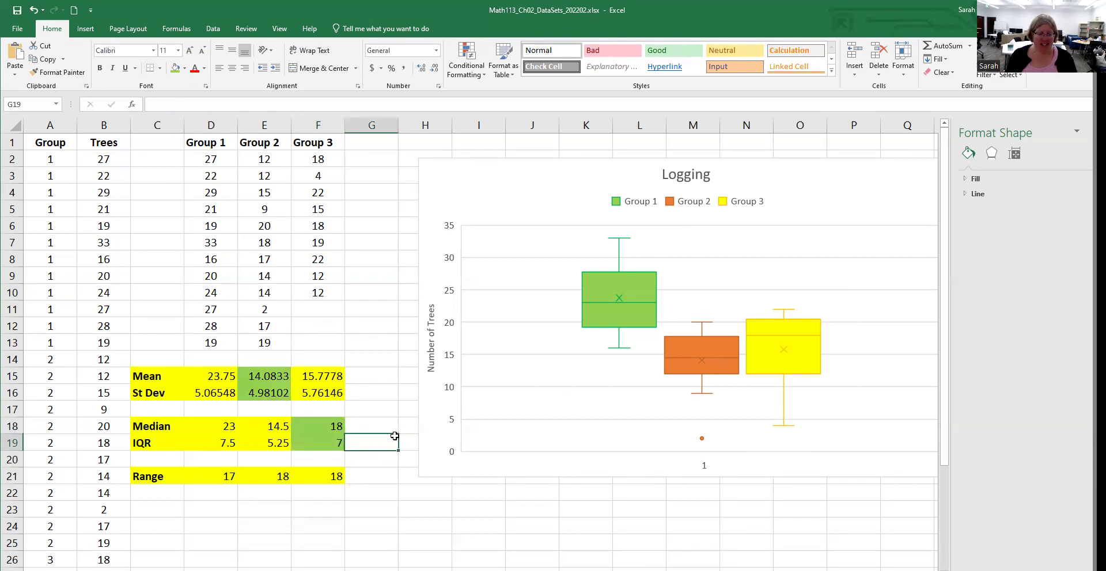